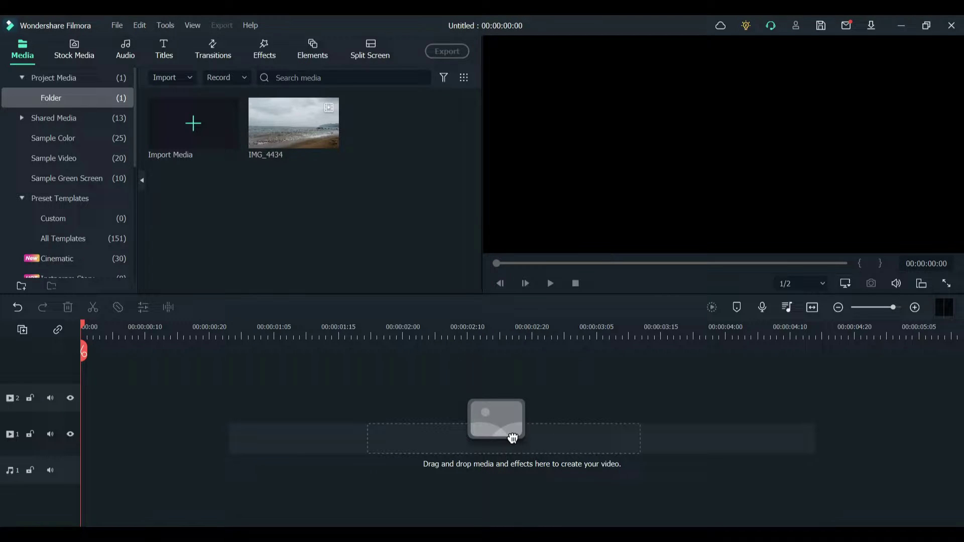
# - Switch from Filmora to the Brave page '35 Free LUTs for Color Grading Videos'
pyautogui.click(552, 487)
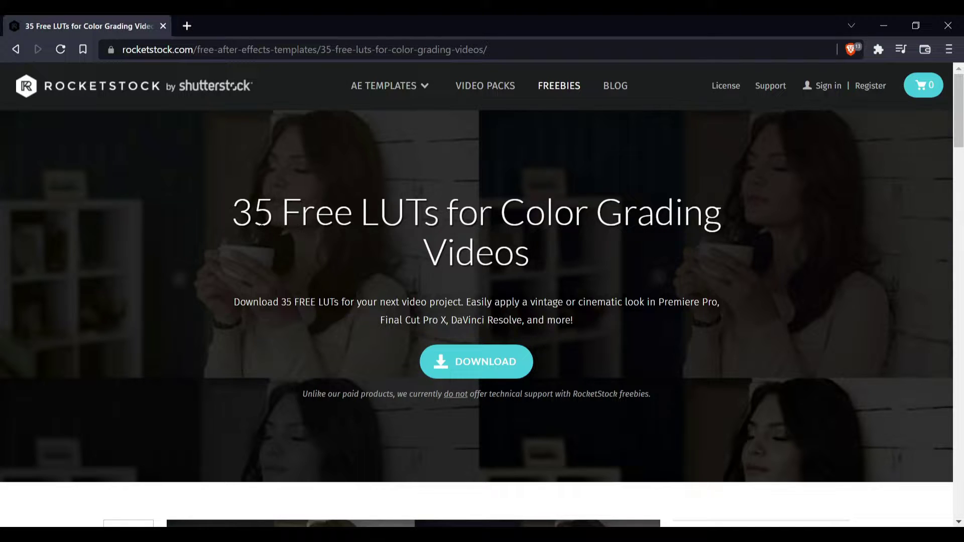
# - Download the RocketStock 35 free LUT pack, then minimize Brave and Filmora to show the desktop
pyautogui.moveTo(232, 211); pyautogui.dragTo(758, 213)
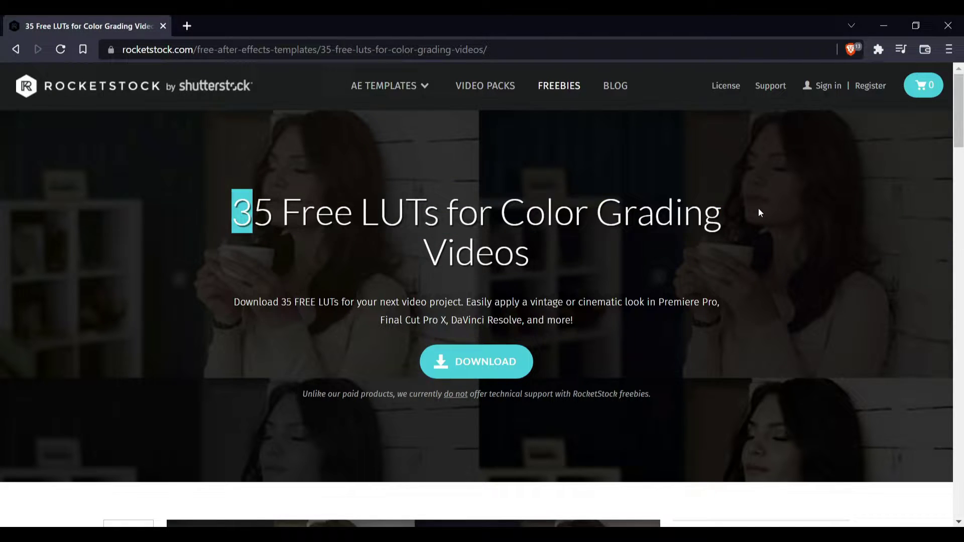
pyautogui.scroll(-3, 518, 258)
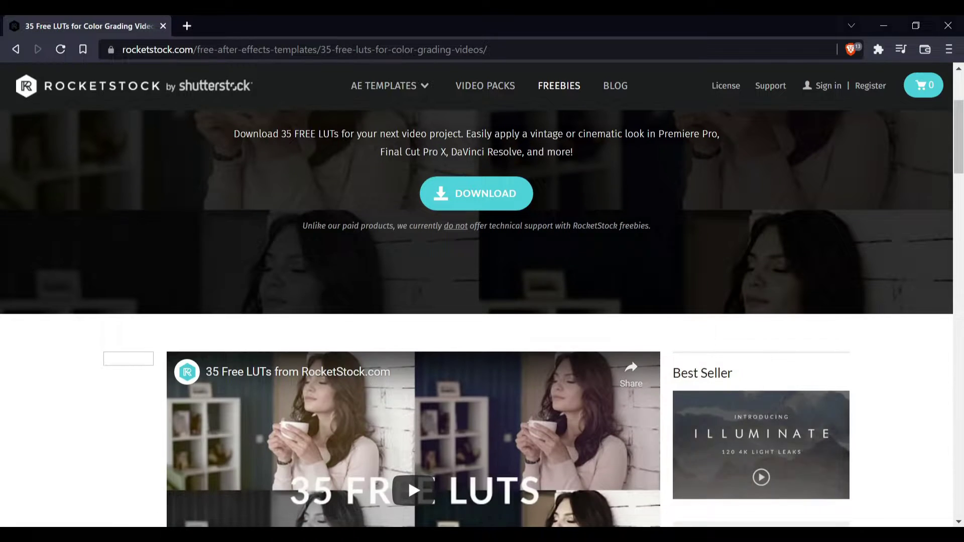
pyautogui.scroll(2, 518, 258)
pyautogui.scroll(1, 518, 259)
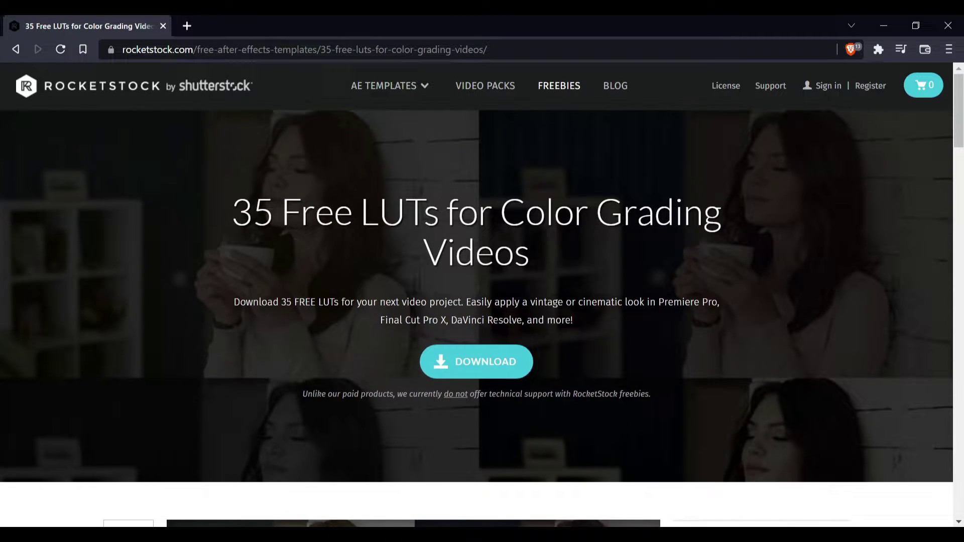
pyautogui.click(486, 375)
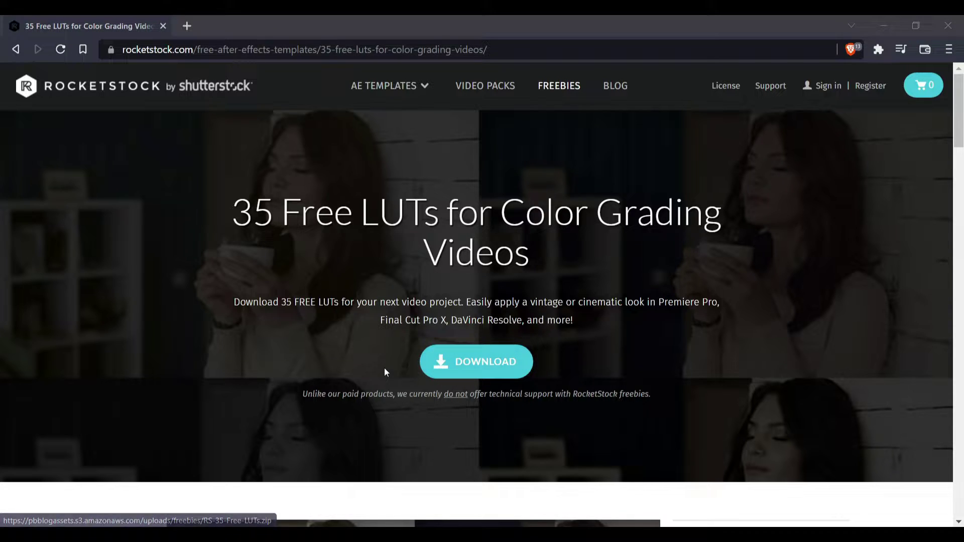
pyautogui.click(885, 26)
pyautogui.click(895, 25)
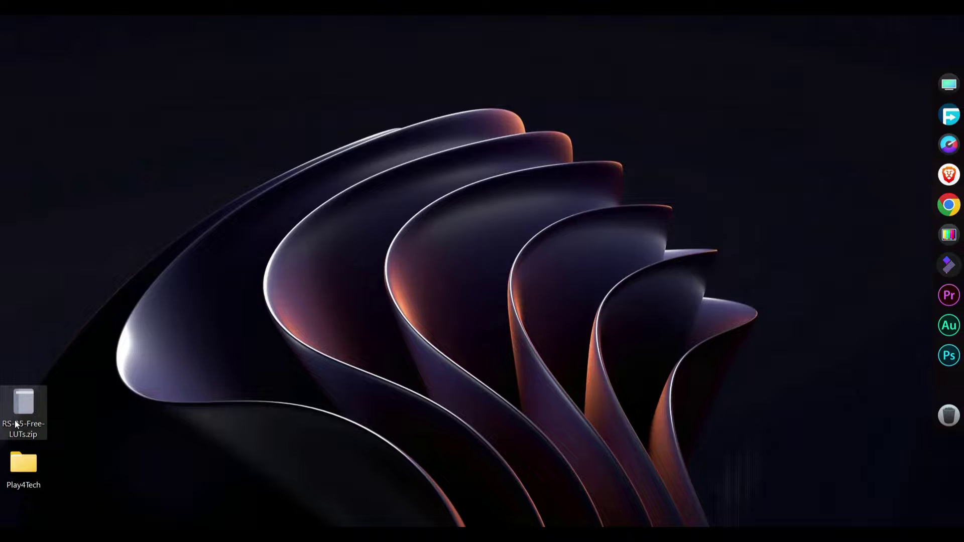
# - Open RS-35-Free-LUTs.zip in WinRAR and go into its 35 Free LUTs folder
pyautogui.doubleClick(35, 404)
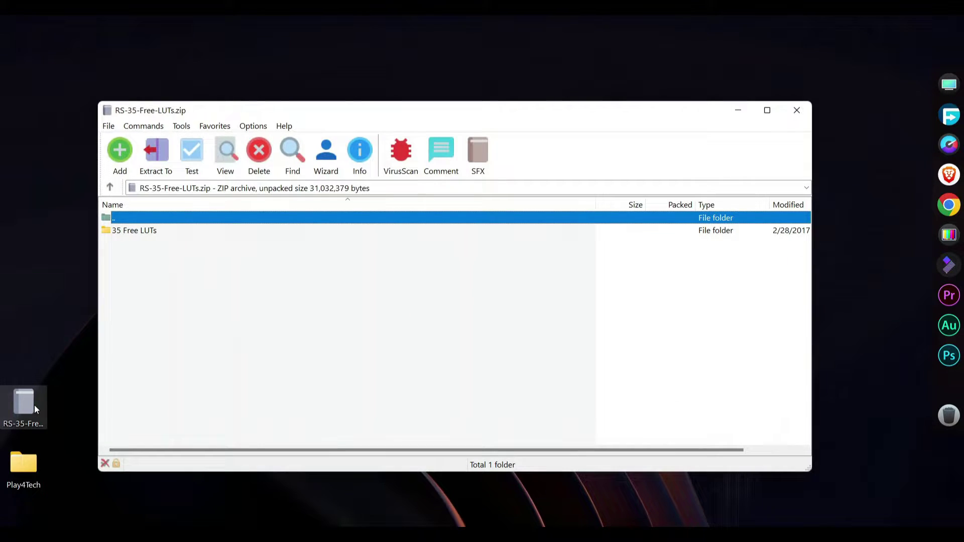
pyautogui.click(169, 234)
pyautogui.doubleClick(169, 232)
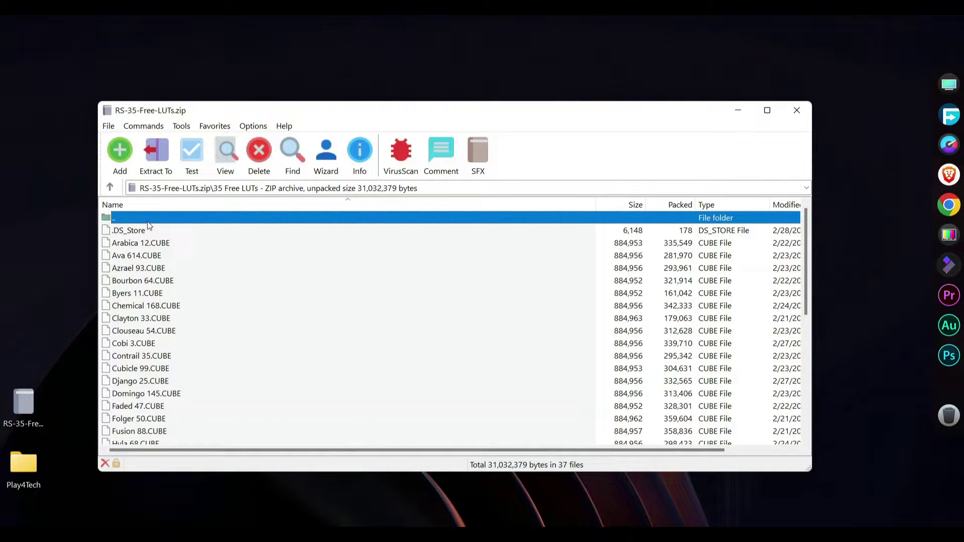
pyautogui.scroll(-7, 173, 344)
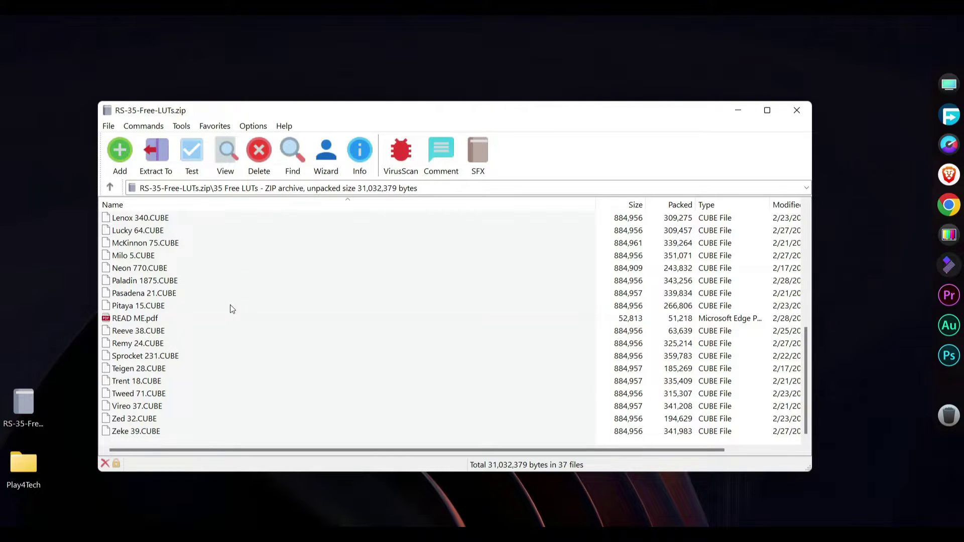
# - Extract McKinnon 75.CUBE and Paladin 1875.CUBE onto the desktop
pyautogui.click(173, 243)
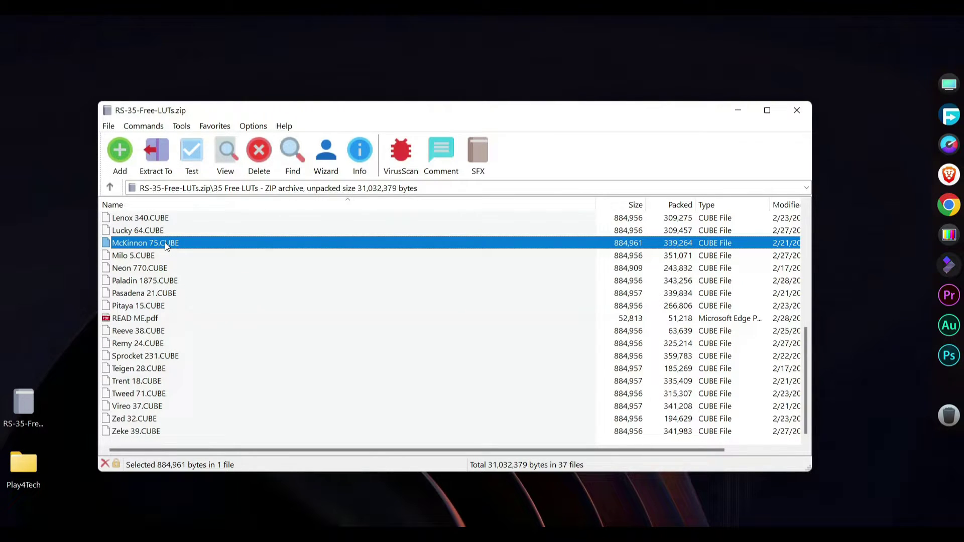
pyautogui.moveTo(165, 242); pyautogui.dragTo(44, 310)
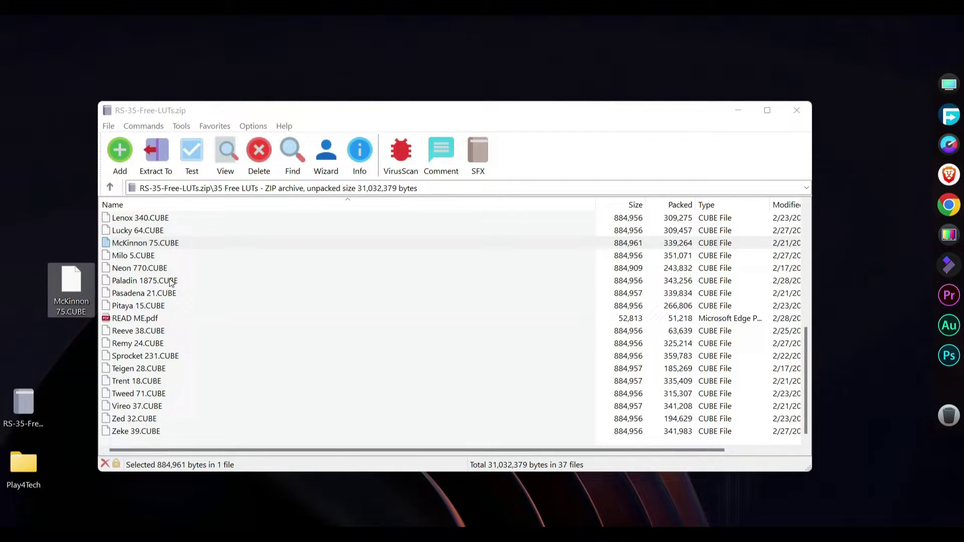
pyautogui.moveTo(171, 283); pyautogui.dragTo(32, 364)
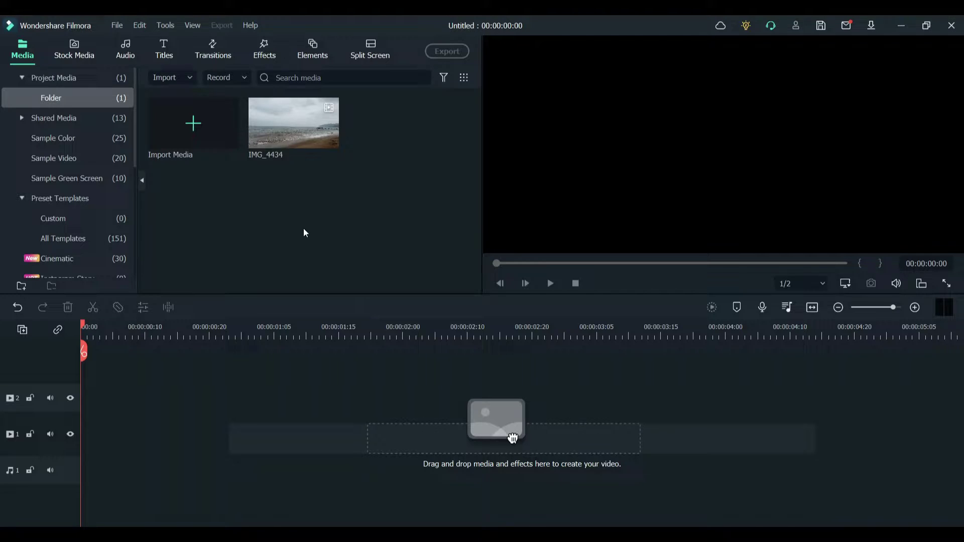
# - Put IMG_4434 on video track 1, preview it, and park the playhead at 00:00:01:09
pyautogui.moveTo(287, 127); pyautogui.dragTo(80, 433)
pyautogui.press('space')
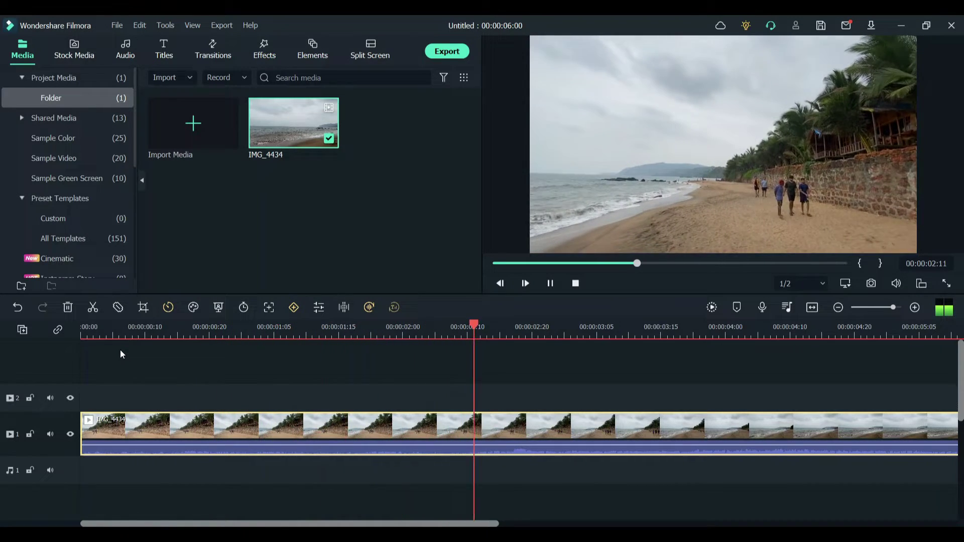
pyautogui.press('space')
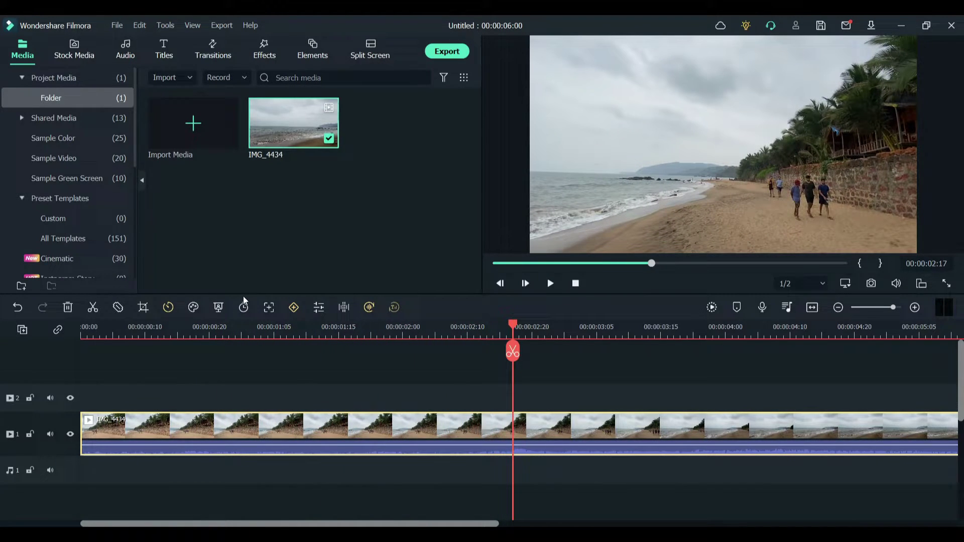
pyautogui.click(308, 345)
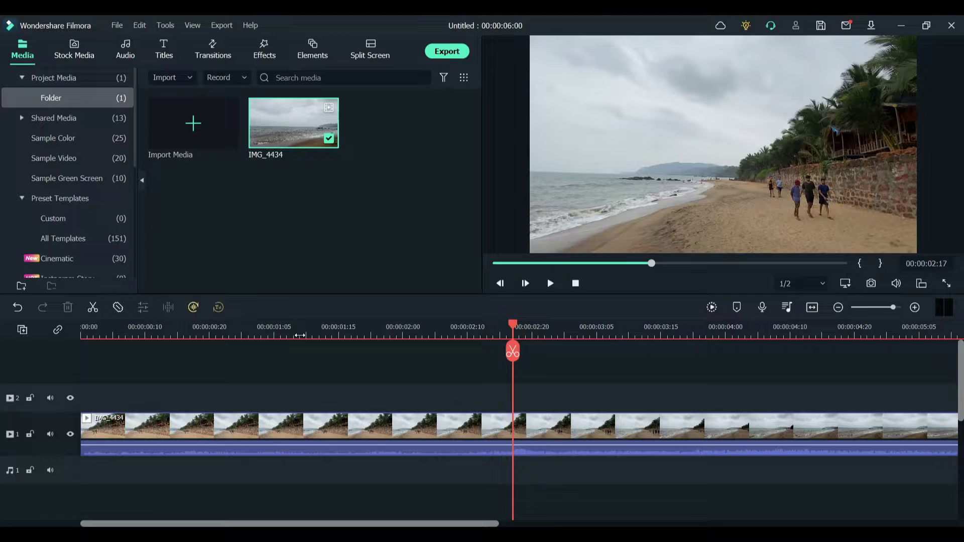
pyautogui.click(300, 335)
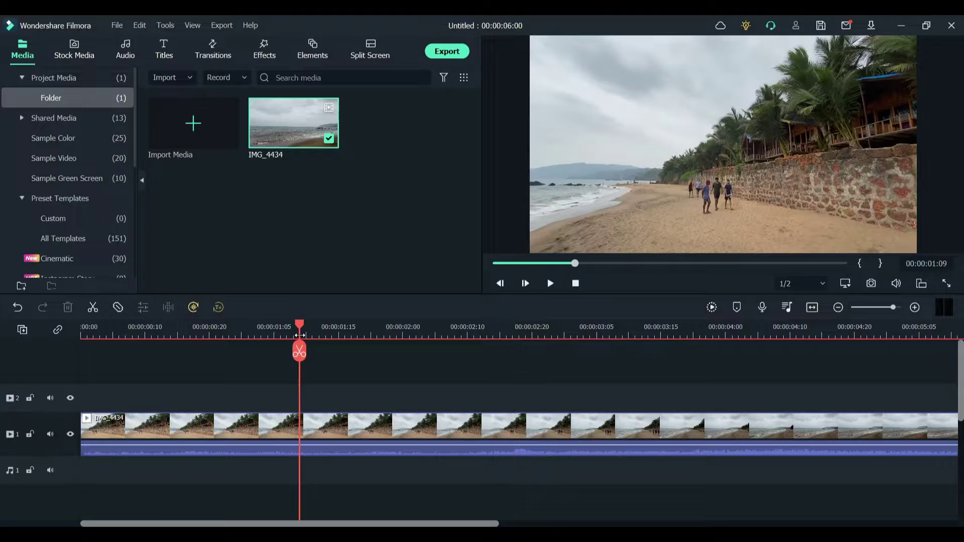
# - Open the Effects library on its LUT category
pyautogui.click(237, 193)
pyautogui.click(263, 55)
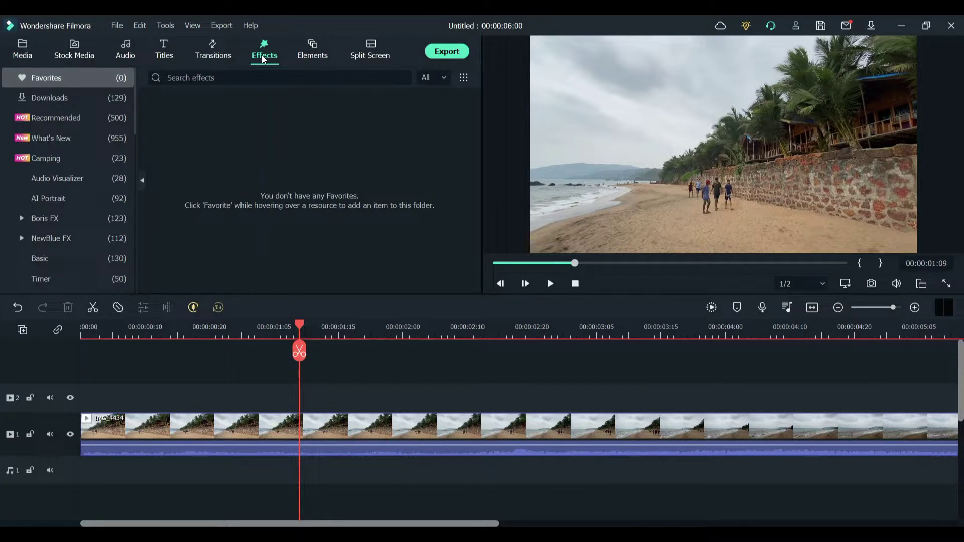
pyautogui.scroll(-4, 75, 158)
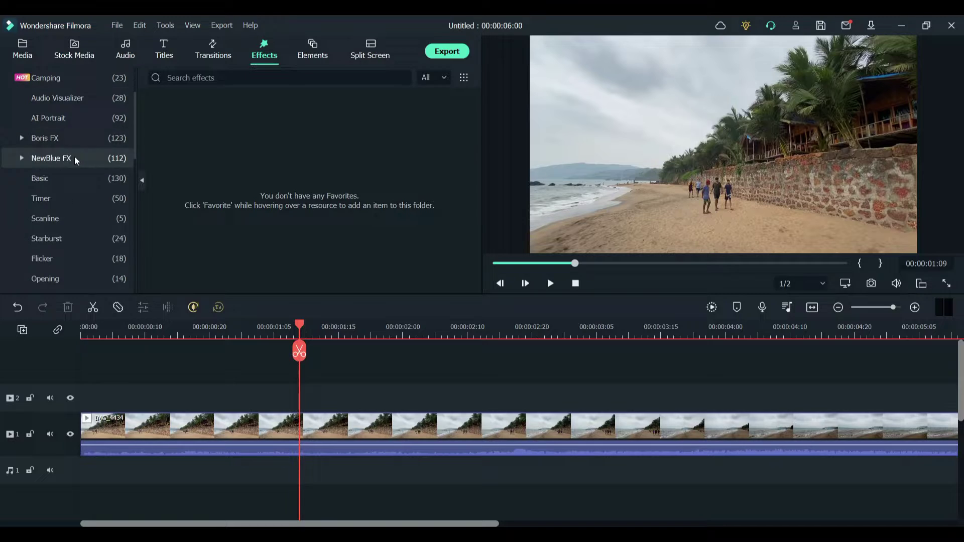
pyautogui.scroll(-4, 76, 158)
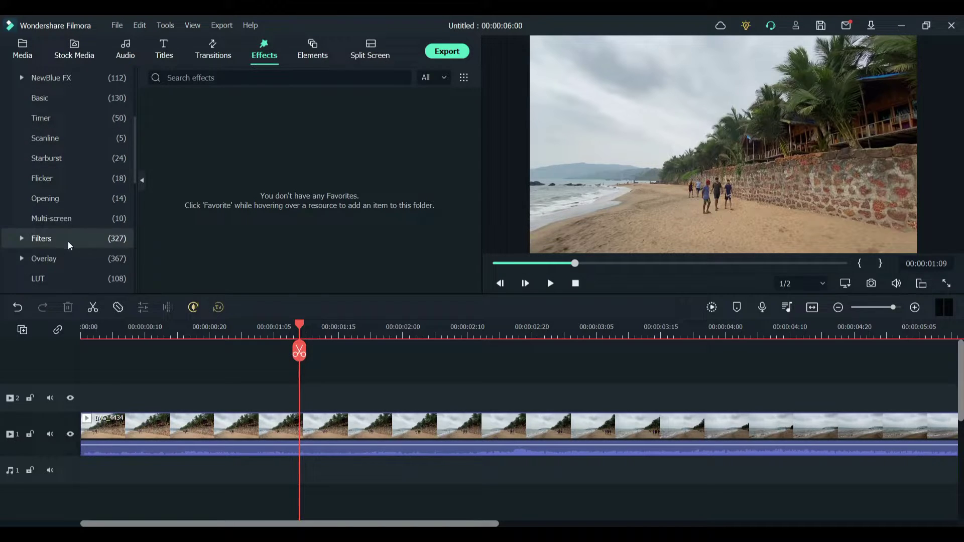
pyautogui.click(58, 277)
# - Scroll the LUT presets down to the Custom LUT thumbnail
pyautogui.scroll(1, 240, 186)
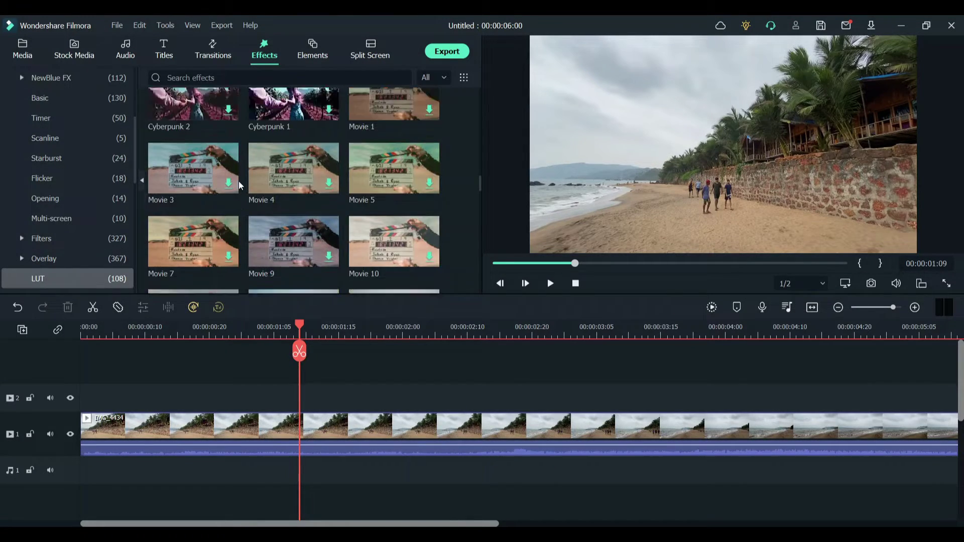
pyautogui.scroll(3, 240, 185)
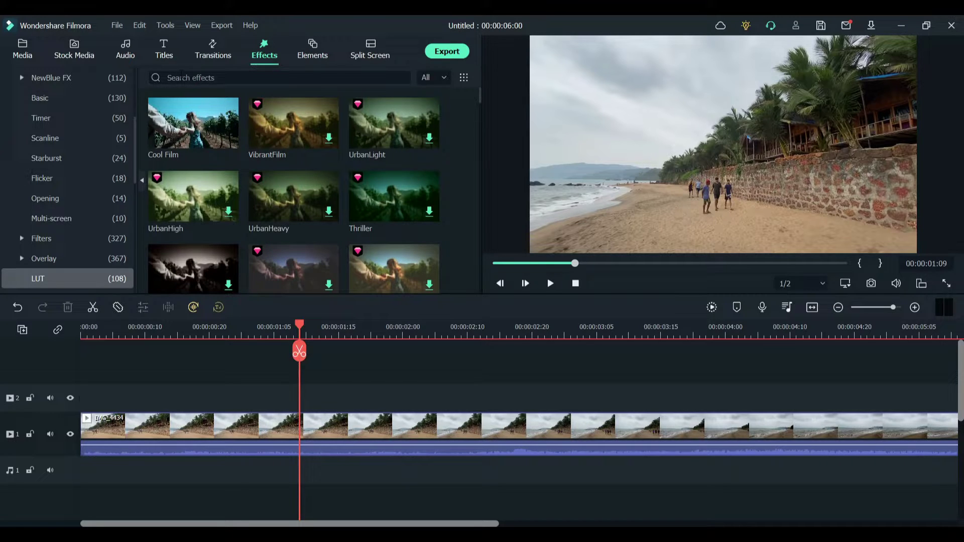
pyautogui.scroll(-3, 442, 161)
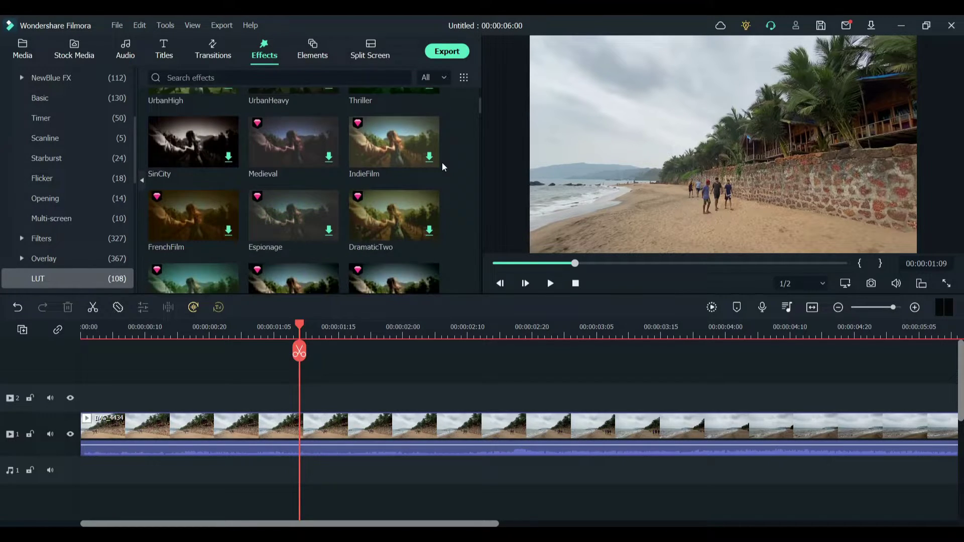
pyautogui.scroll(-10, 442, 167)
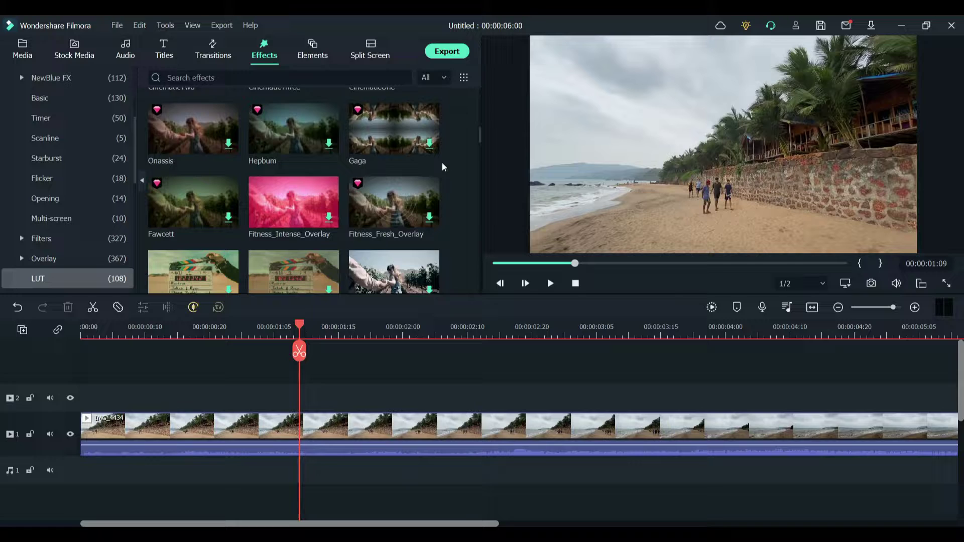
pyautogui.scroll(-5, 442, 162)
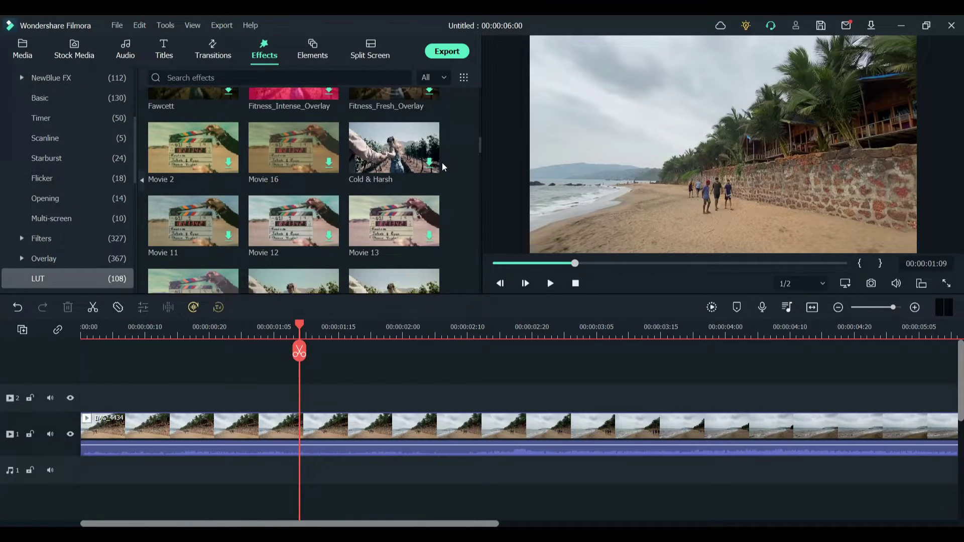
pyautogui.scroll(-6, 442, 161)
pyautogui.scroll(-3, 441, 166)
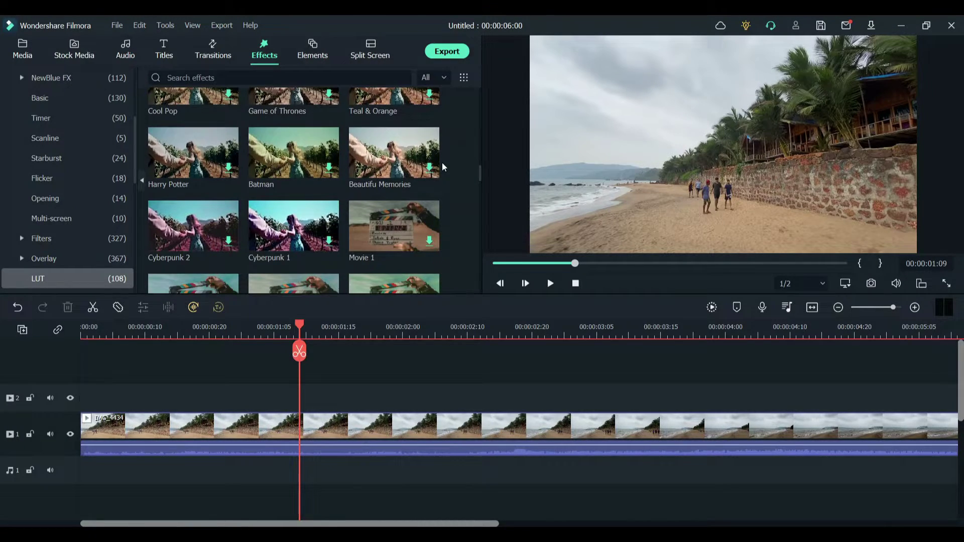
pyautogui.scroll(-5, 442, 166)
pyautogui.scroll(-2, 441, 163)
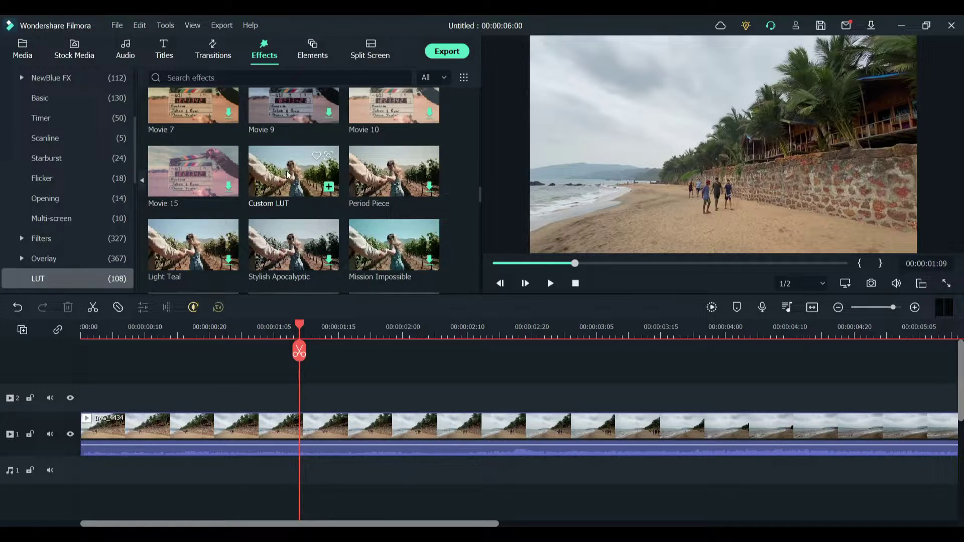
# - Lay Custom LUT over the whole clip on track 2 and open its settings
pyautogui.click(316, 156)
pyautogui.moveTo(298, 186); pyautogui.dragTo(91, 396)
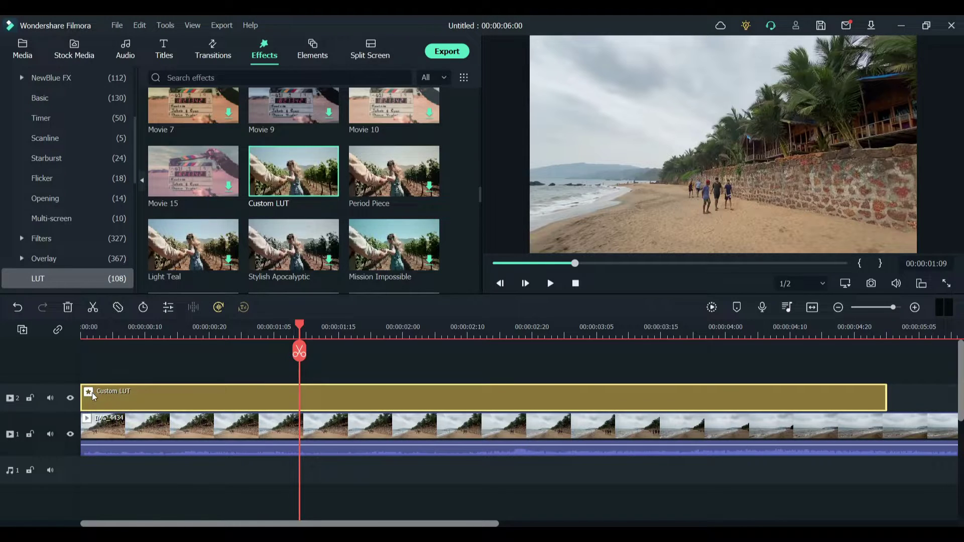
pyautogui.doubleClick(199, 396)
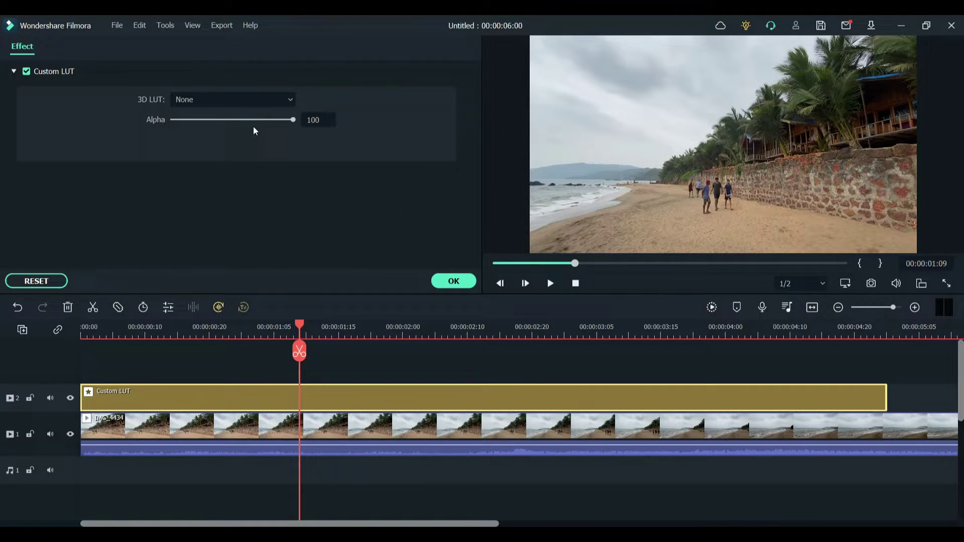
# - Load McKinnon 75.CUBE from the Desktop as the 3D LUT
pyautogui.click(266, 99)
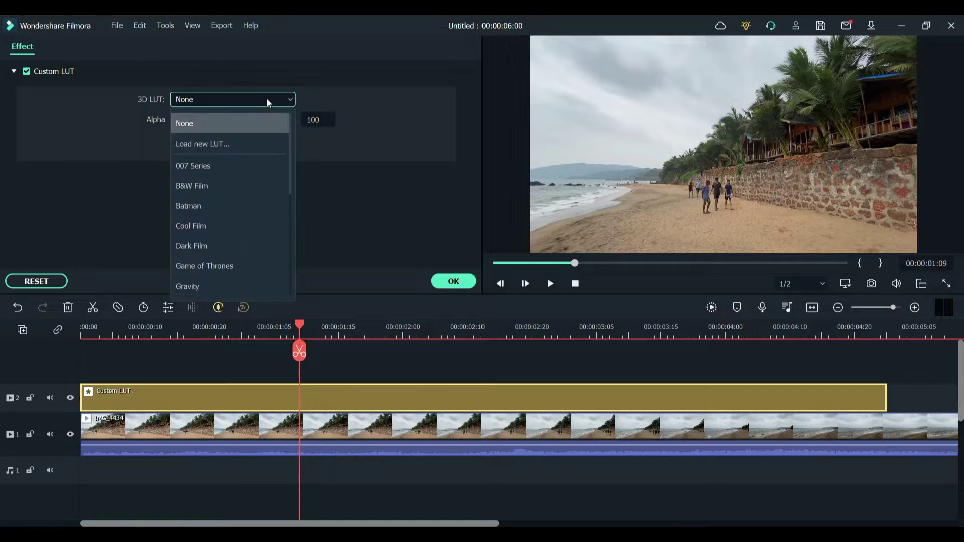
pyautogui.click(253, 139)
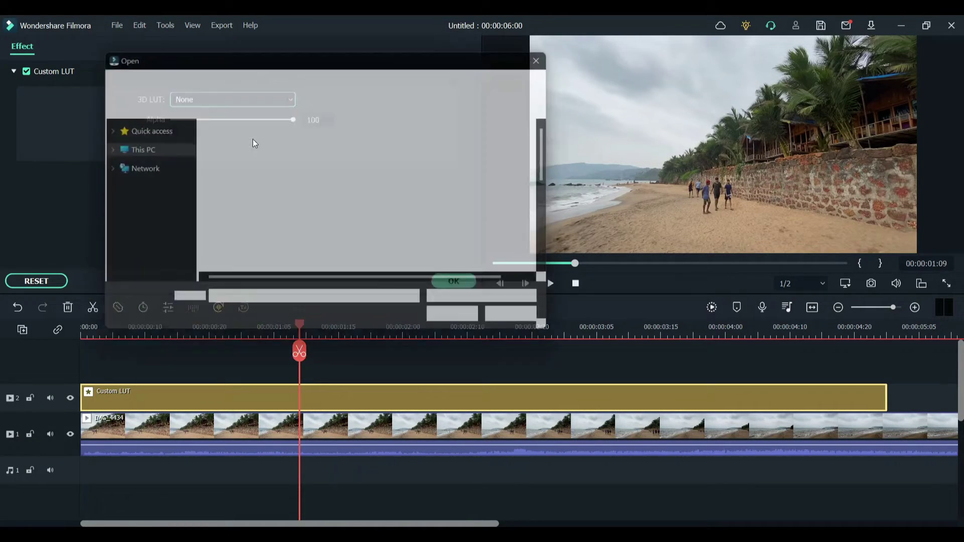
pyautogui.click(146, 144)
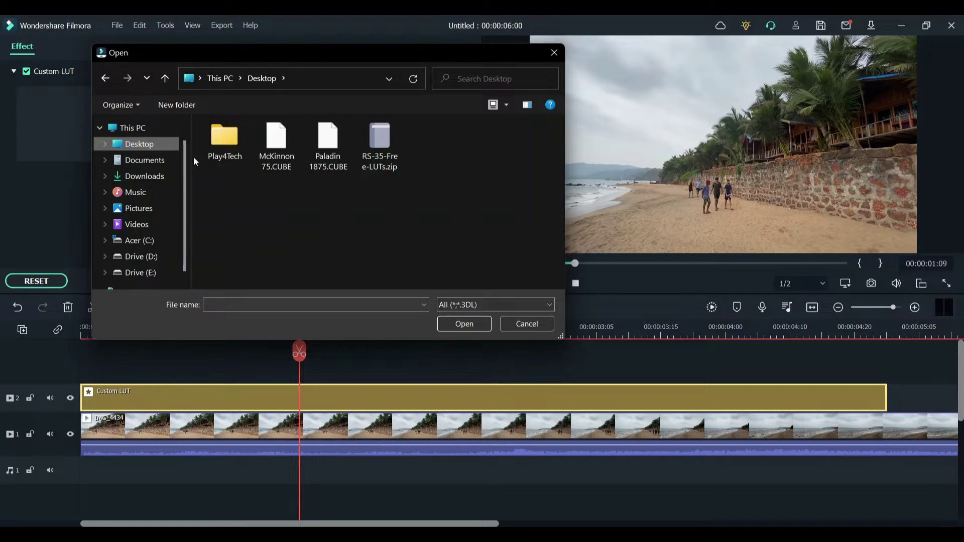
pyautogui.click(276, 166)
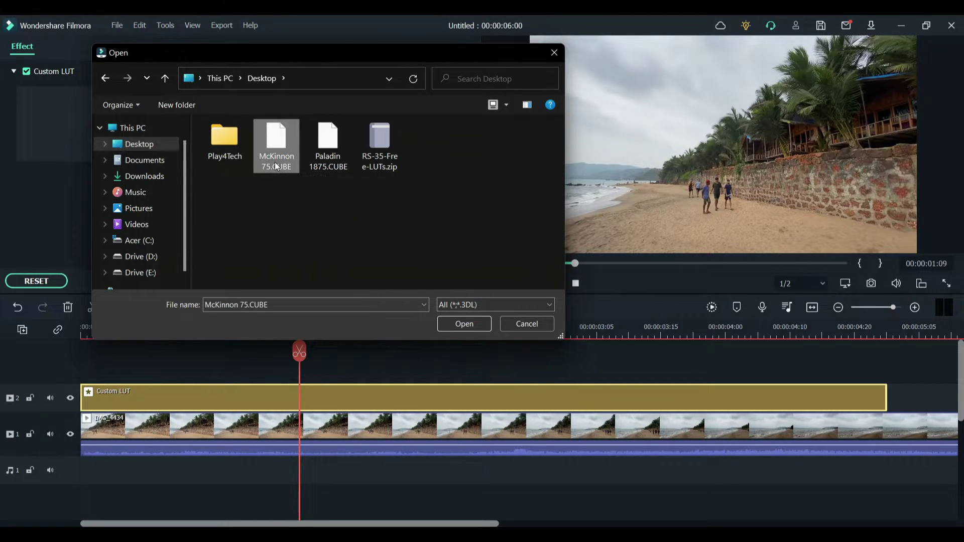
pyautogui.click(464, 325)
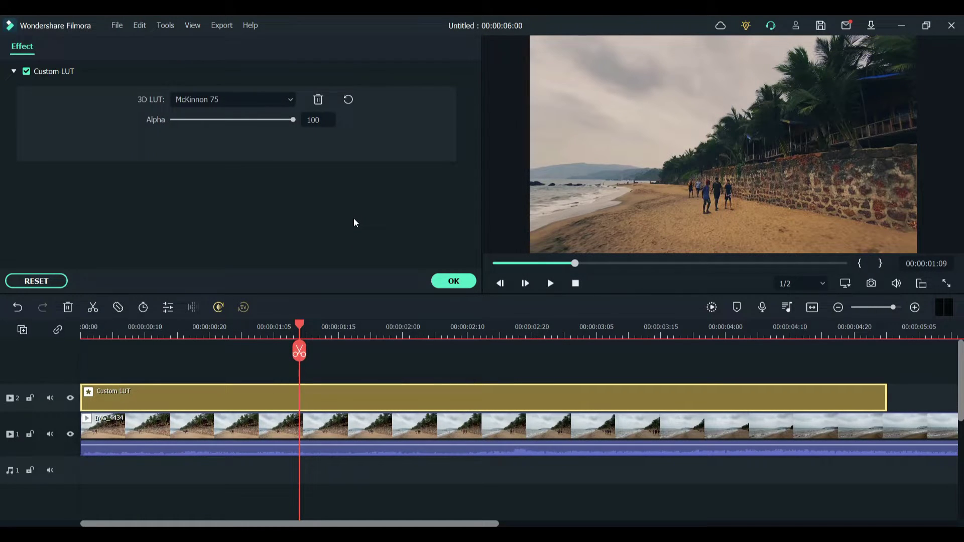
# - Drop the Custom LUT alpha to 0 and toggle the LUT track to compare looks
pyautogui.click(200, 327)
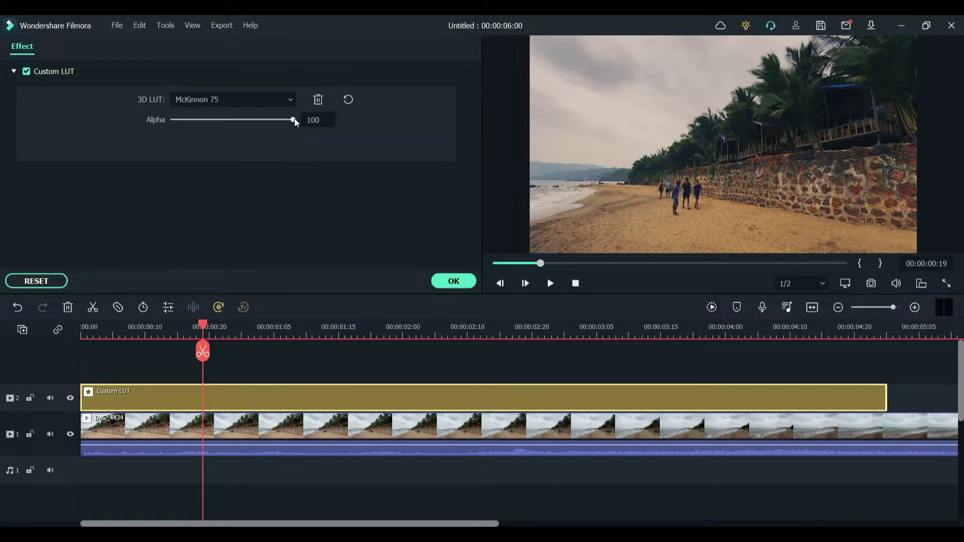
pyautogui.moveTo(294, 122); pyautogui.dragTo(232, 132)
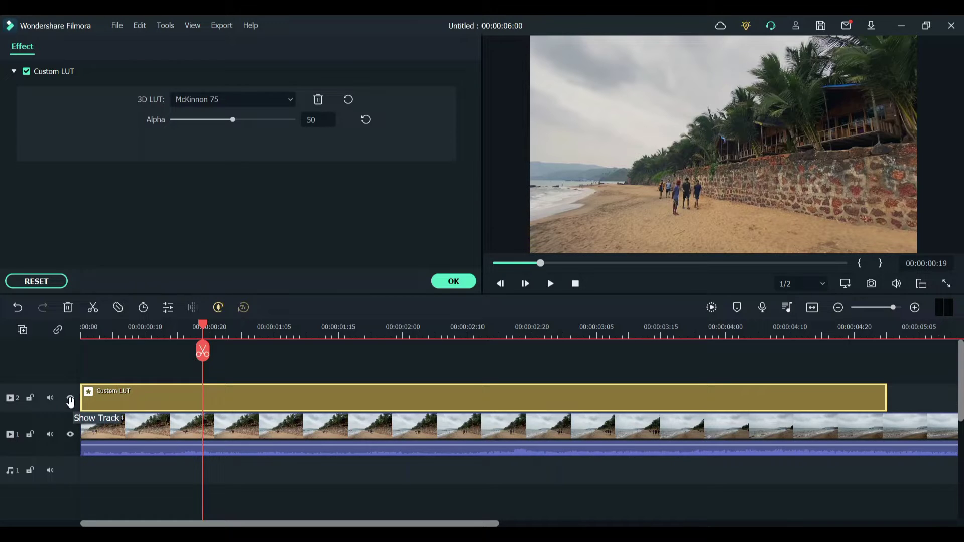
pyautogui.click(71, 400)
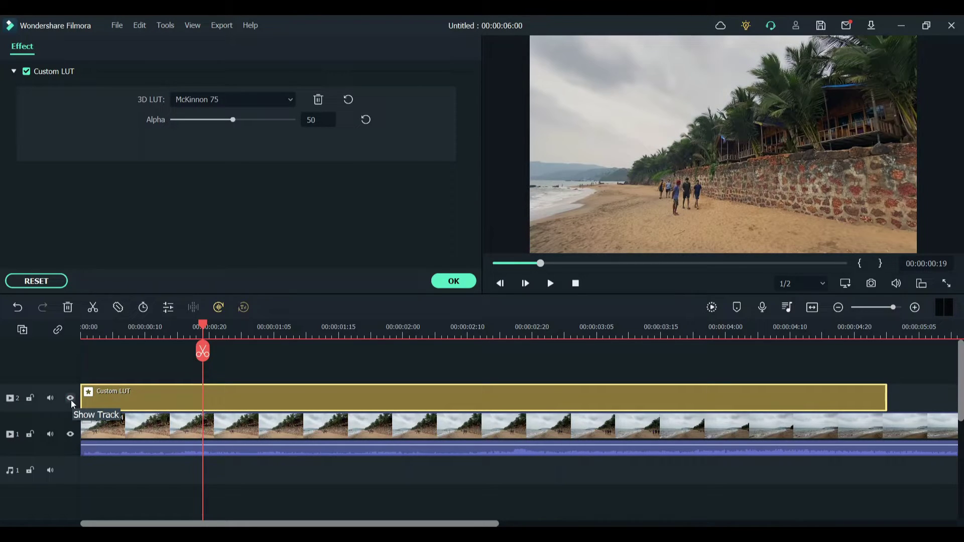
pyautogui.click(71, 400)
pyautogui.click(71, 400)
pyautogui.click(71, 400)
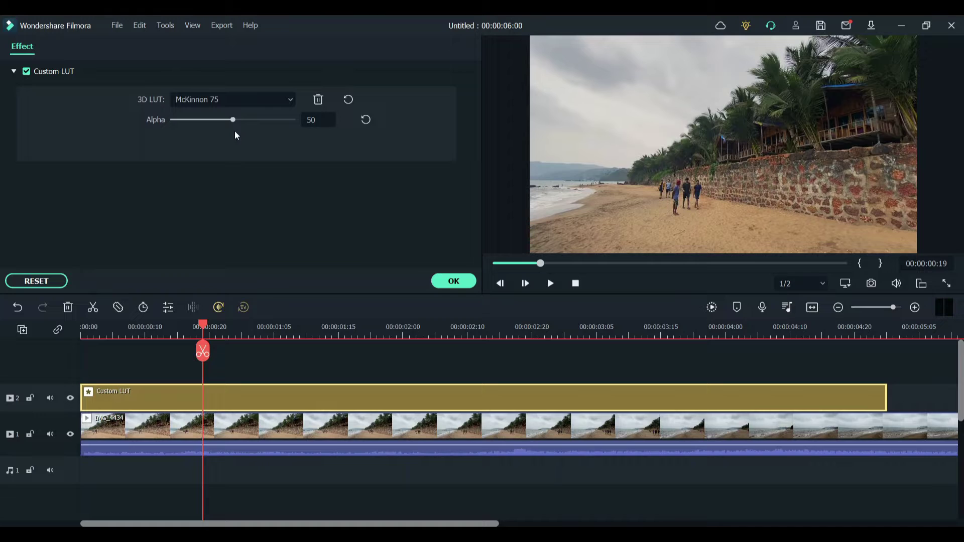
# - Raise the alpha to 66 and compare graded versus original footage
pyautogui.moveTo(234, 123); pyautogui.dragTo(254, 123)
pyautogui.click(71, 399)
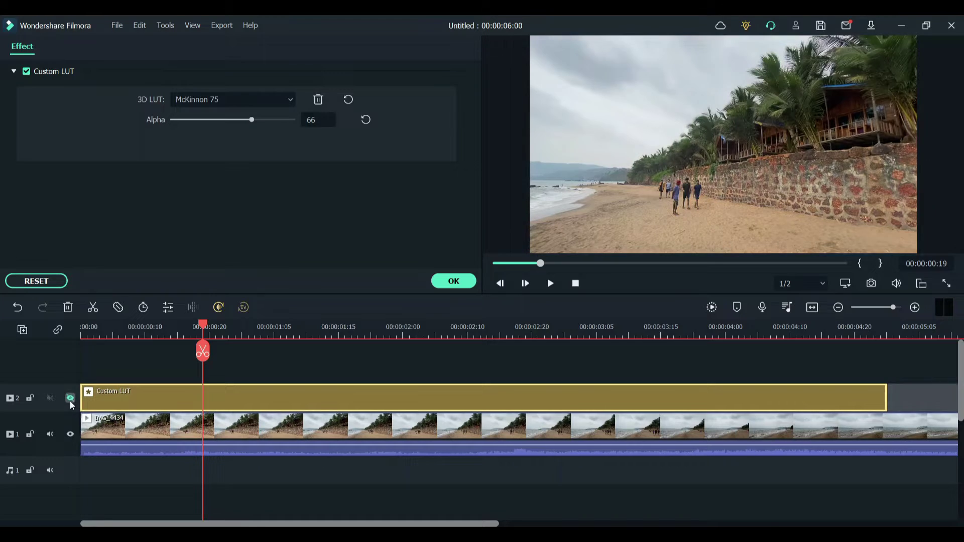
pyautogui.click(71, 404)
pyautogui.click(71, 402)
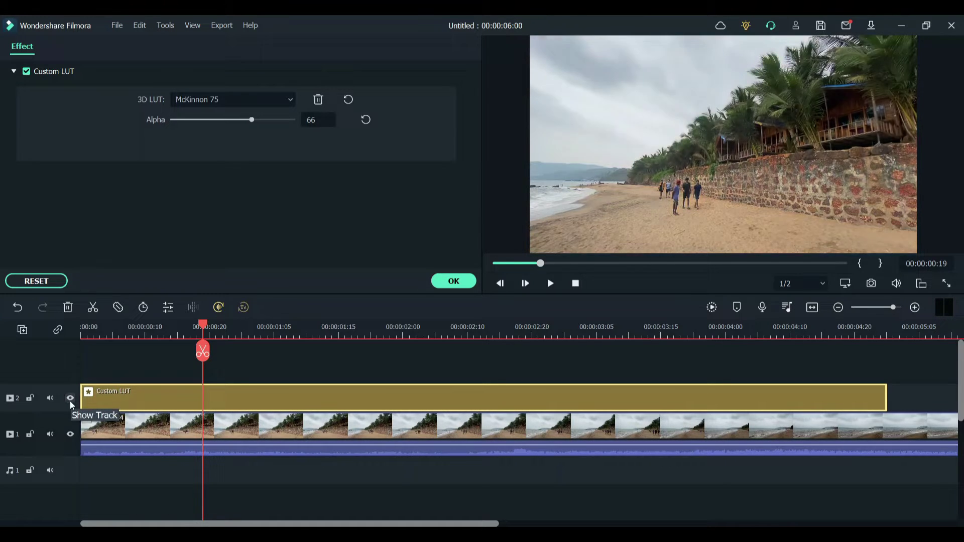
# - Load Paladin 1875.CUBE from the Desktop and preview its warm look
pyautogui.click(71, 402)
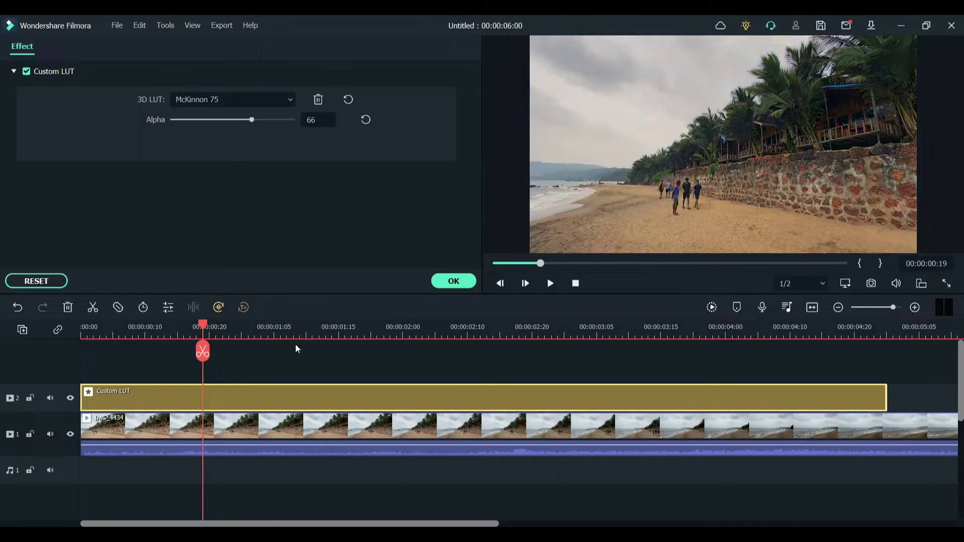
pyautogui.click(276, 99)
pyautogui.click(232, 145)
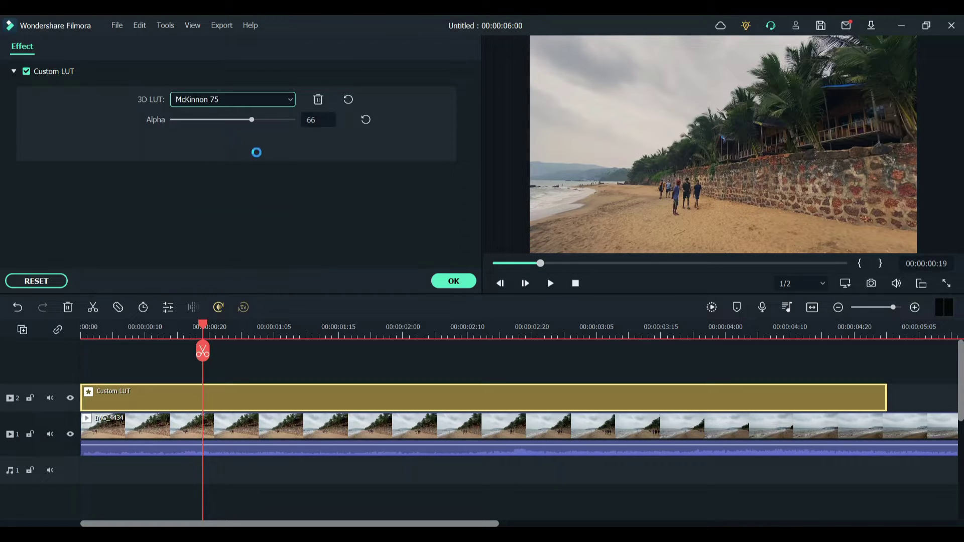
pyautogui.click(150, 144)
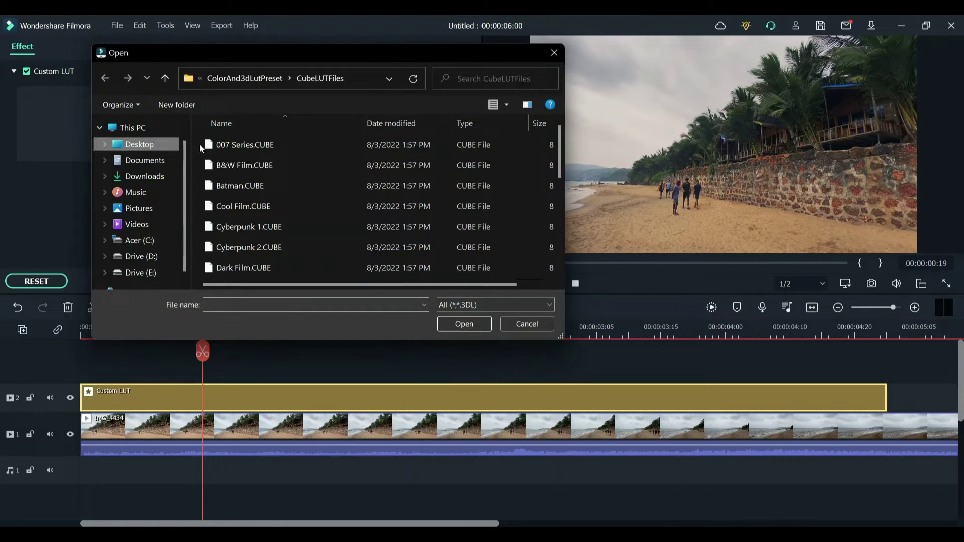
pyautogui.click(312, 166)
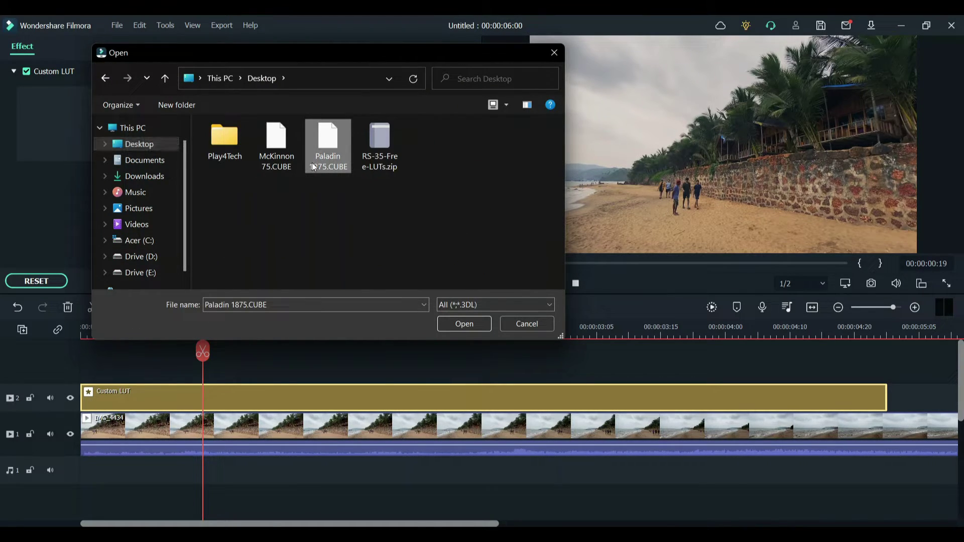
pyautogui.click(460, 324)
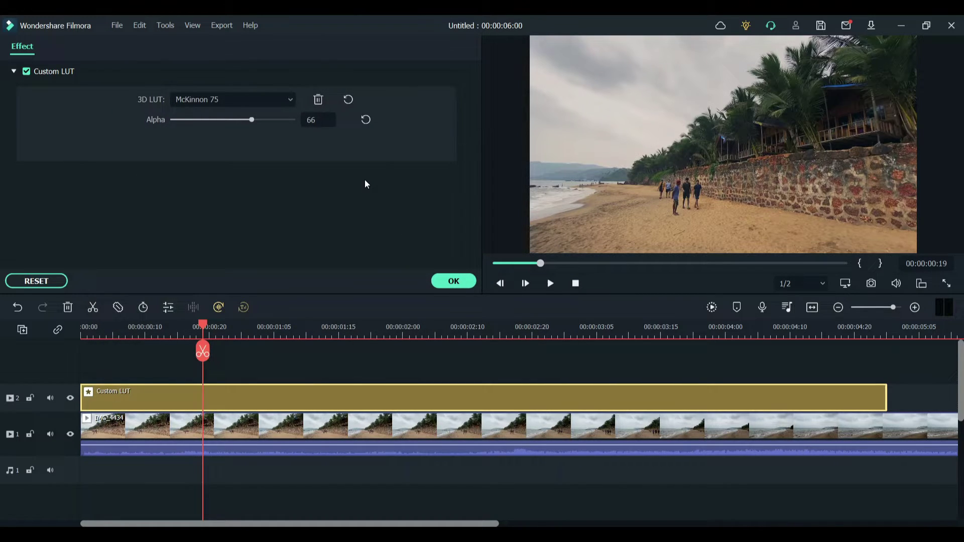
pyautogui.click(266, 102)
pyautogui.click(202, 185)
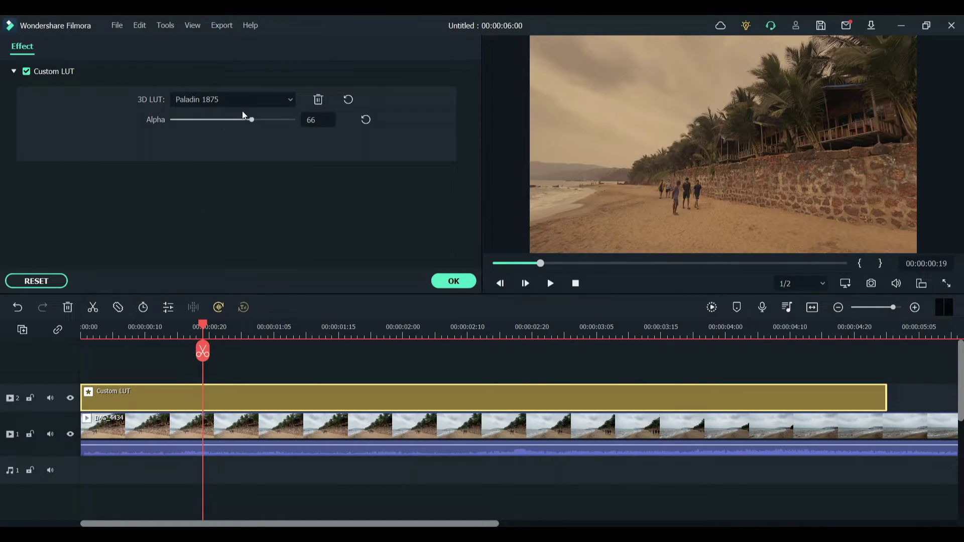
# - Switch the 3D LUT back to McKinnon 75 and confirm with OK
pyautogui.click(260, 103)
pyautogui.click(233, 173)
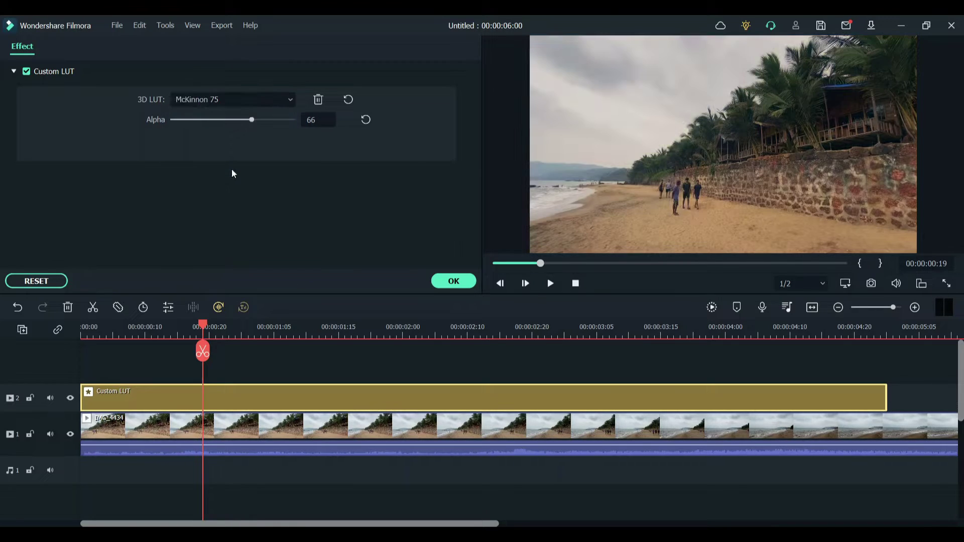
pyautogui.click(452, 281)
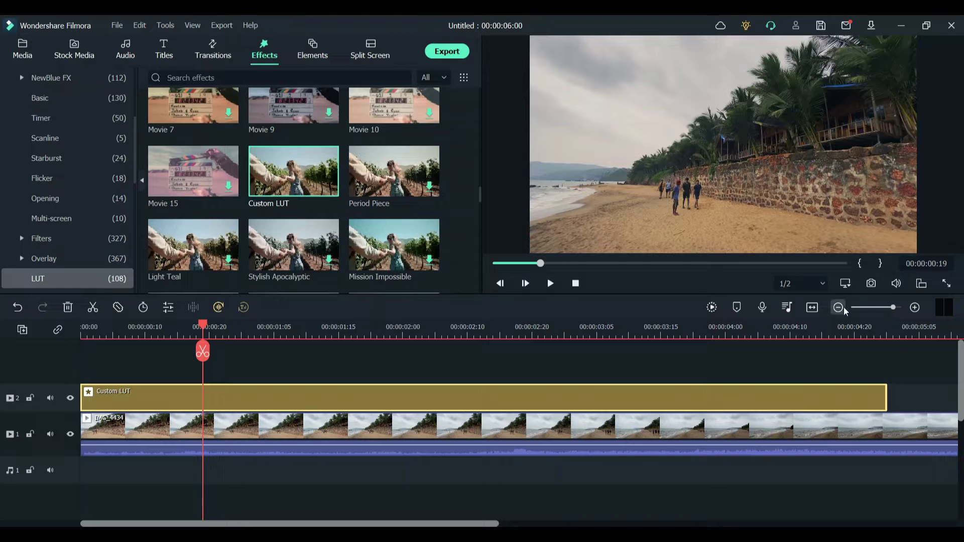
# - Extend the Custom LUT clip to the video's end and compare the grade at 00:00:05:16
pyautogui.scroll(-2, 871, 332)
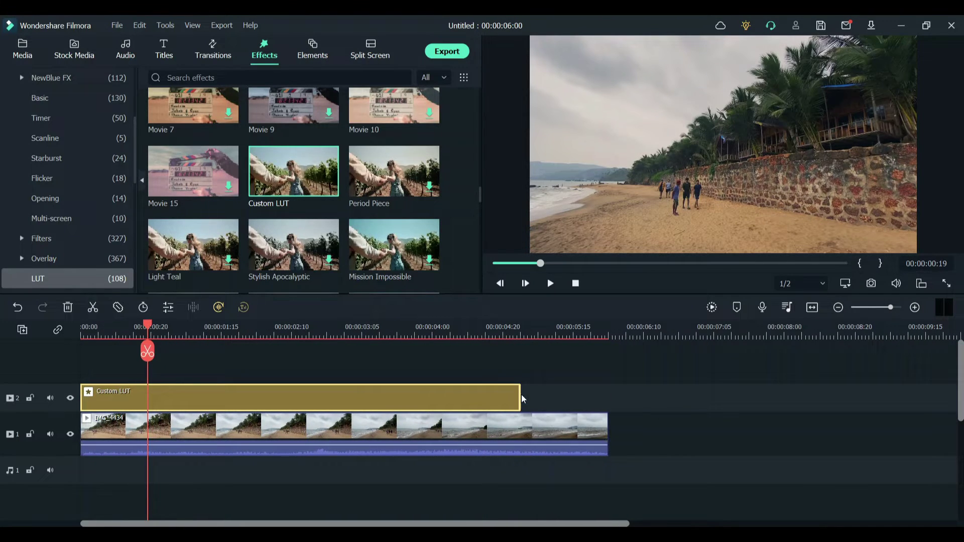
pyautogui.moveTo(520, 394); pyautogui.dragTo(607, 395)
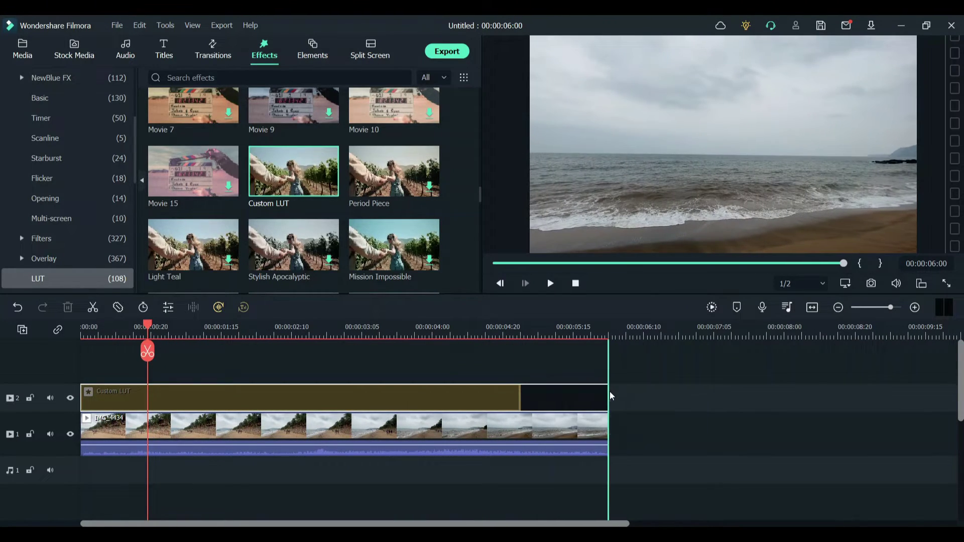
pyautogui.click(576, 337)
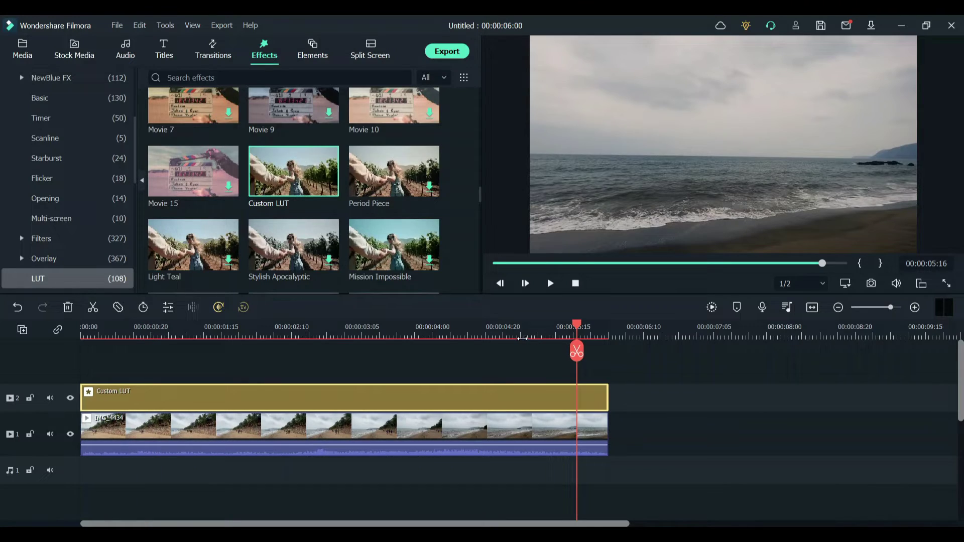
pyautogui.click(71, 400)
pyautogui.click(70, 399)
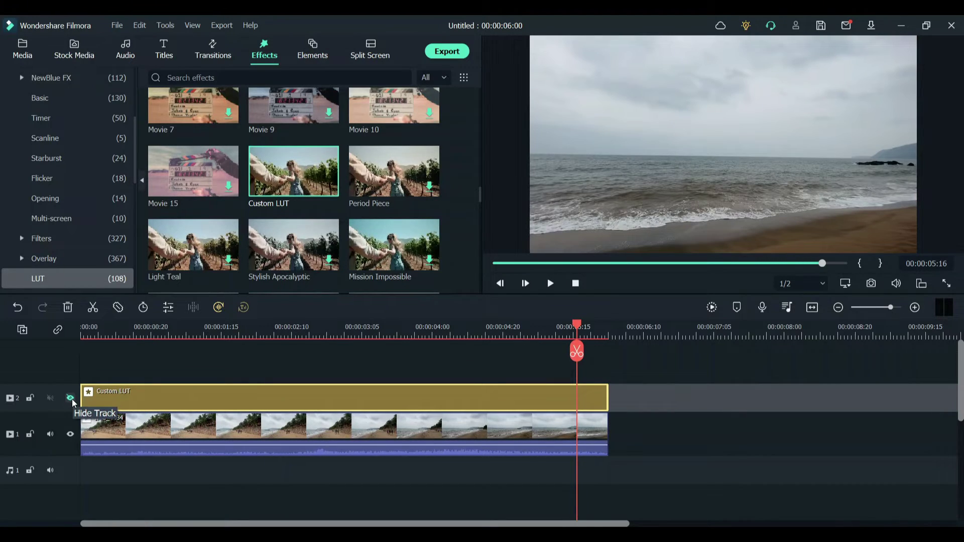
pyautogui.click(70, 399)
# - Play back the graded clip from 00:00:00:19 and return to the start
pyautogui.click(434, 336)
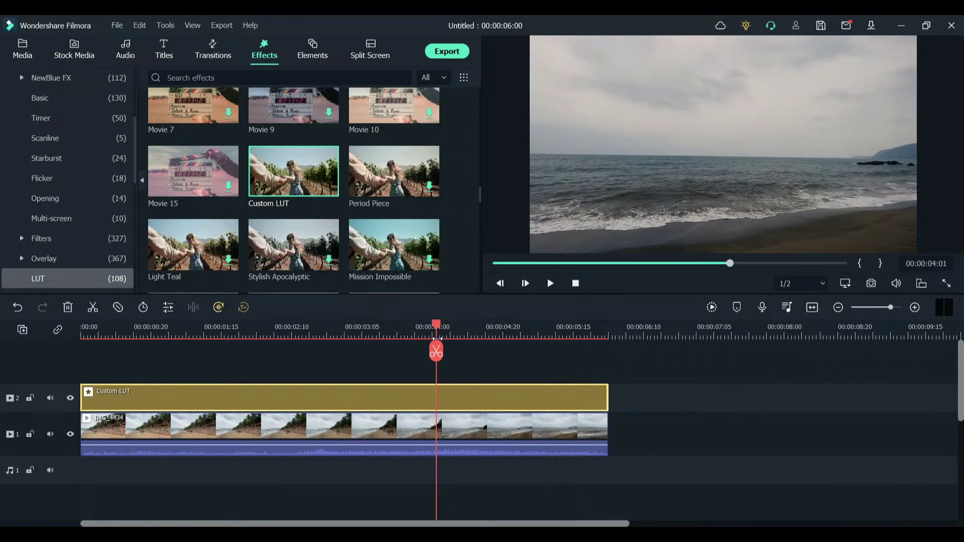
pyautogui.click(147, 336)
pyautogui.press('space')
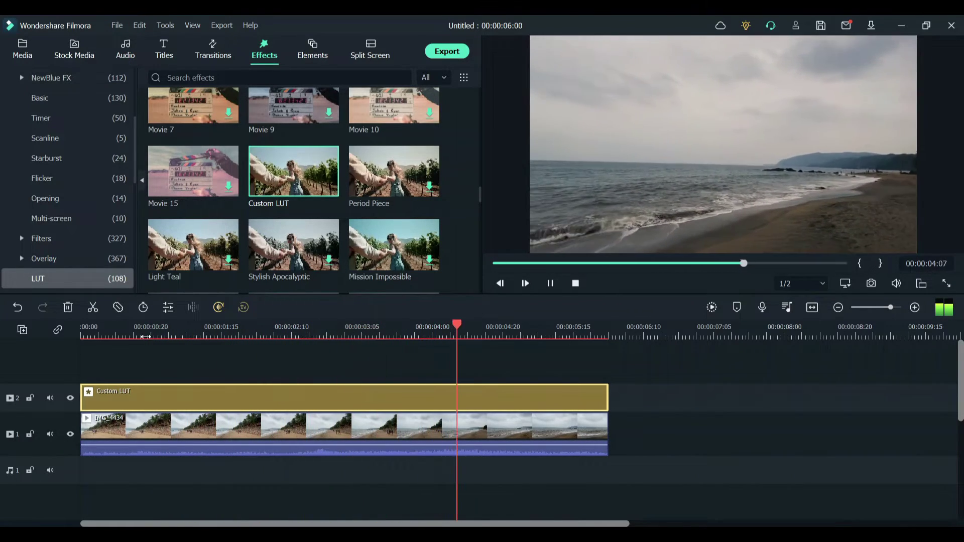
pyautogui.press('space')
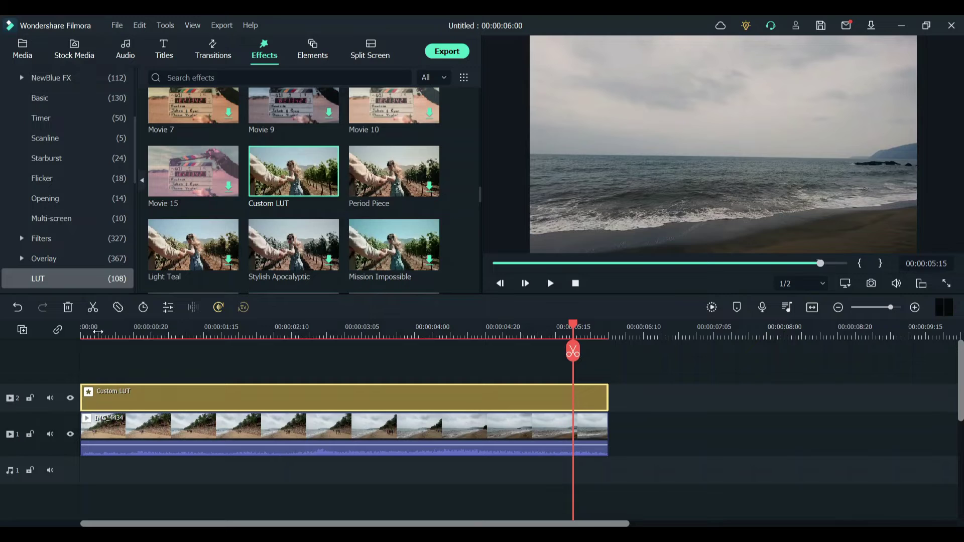
pyautogui.click(98, 331)
pyautogui.click(246, 360)
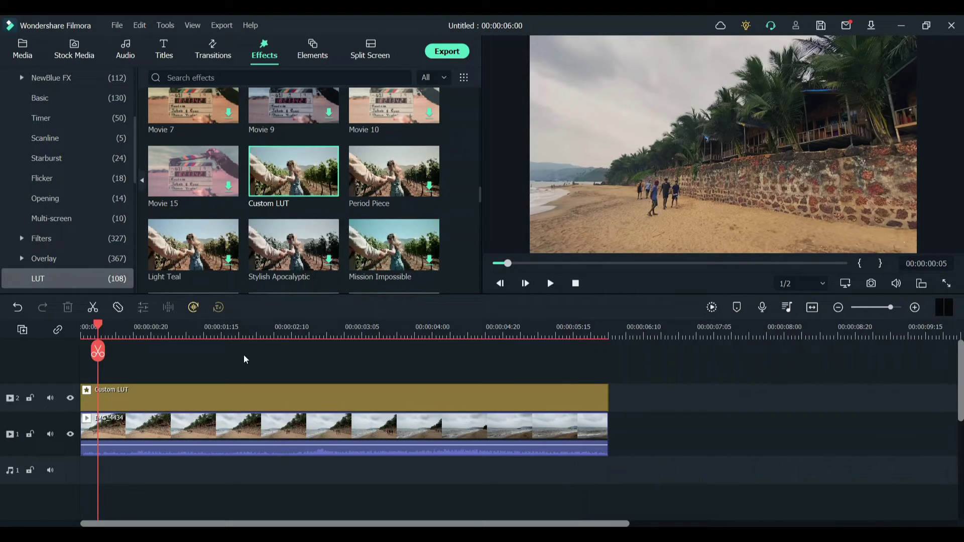
# - Set MP4 export to 1920x1080, 29.97 fps and 320 kbps audio bit rate
pyautogui.click(454, 52)
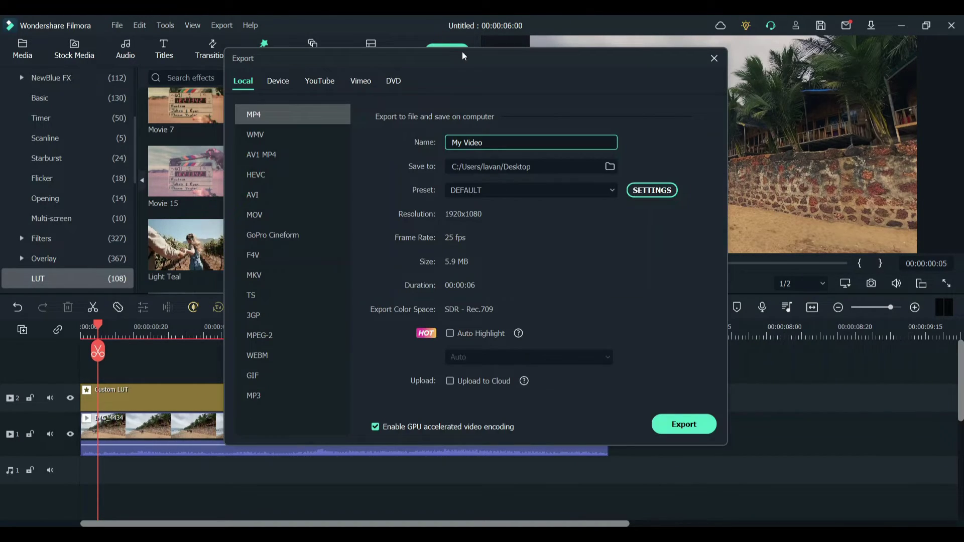
pyautogui.click(651, 190)
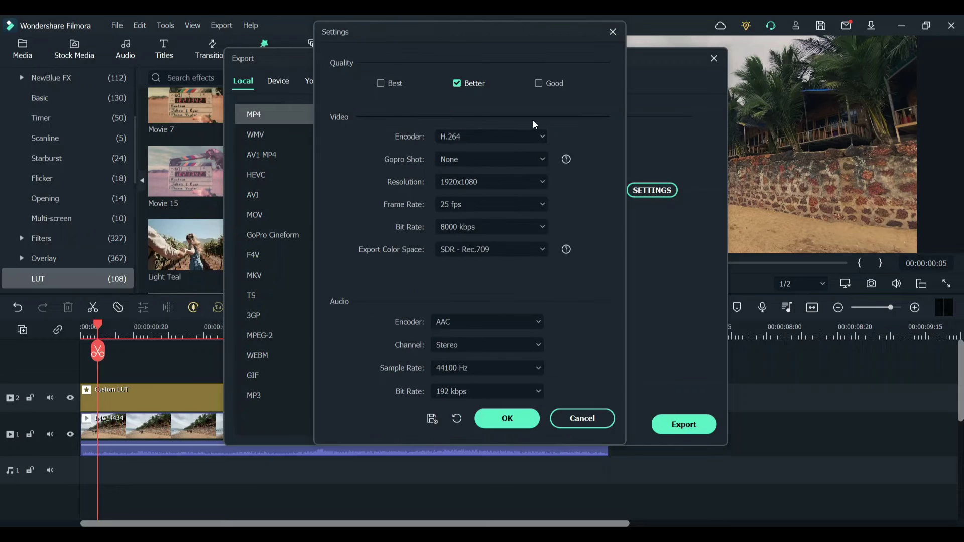
pyautogui.click(490, 179)
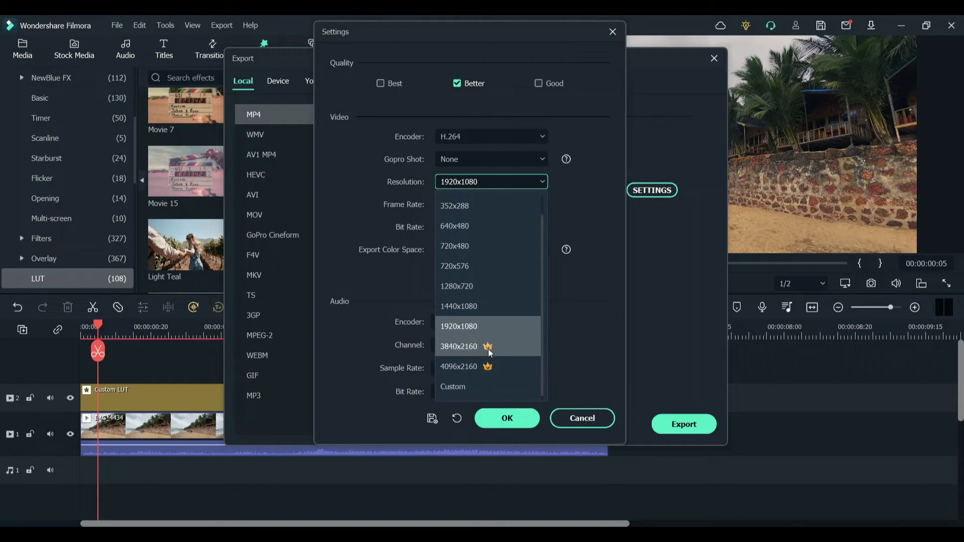
pyautogui.click(479, 323)
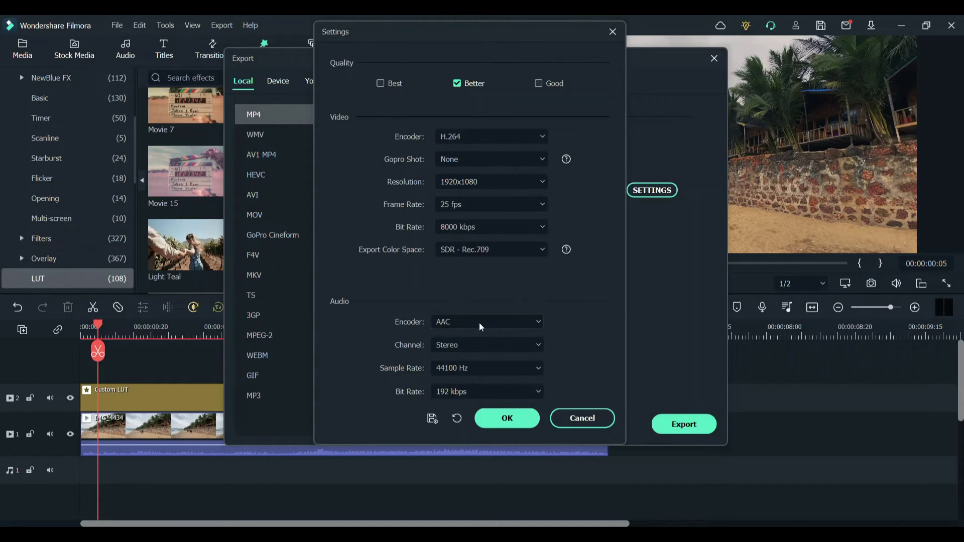
pyautogui.click(499, 203)
pyautogui.click(493, 250)
pyautogui.click(504, 201)
pyautogui.click(488, 318)
pyautogui.click(504, 393)
pyautogui.click(480, 497)
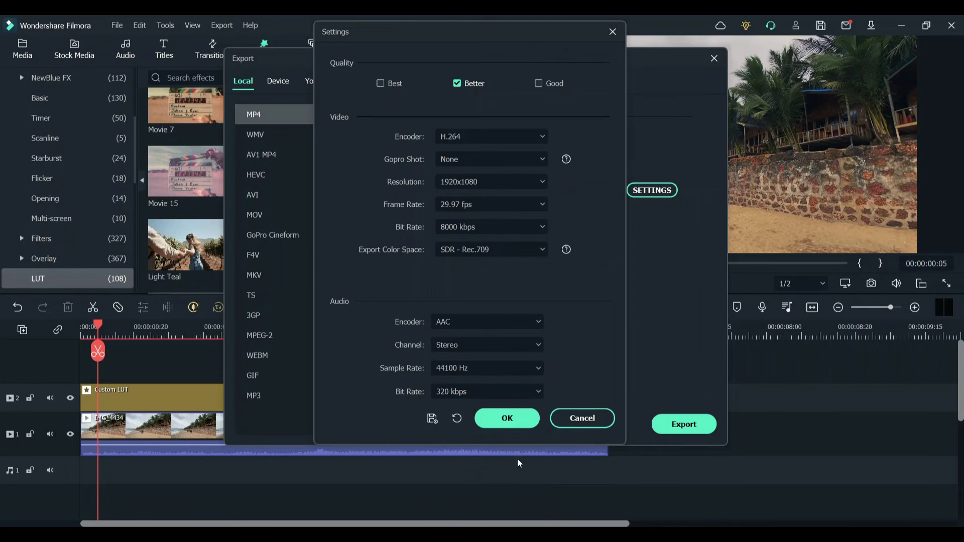
pyautogui.click(513, 422)
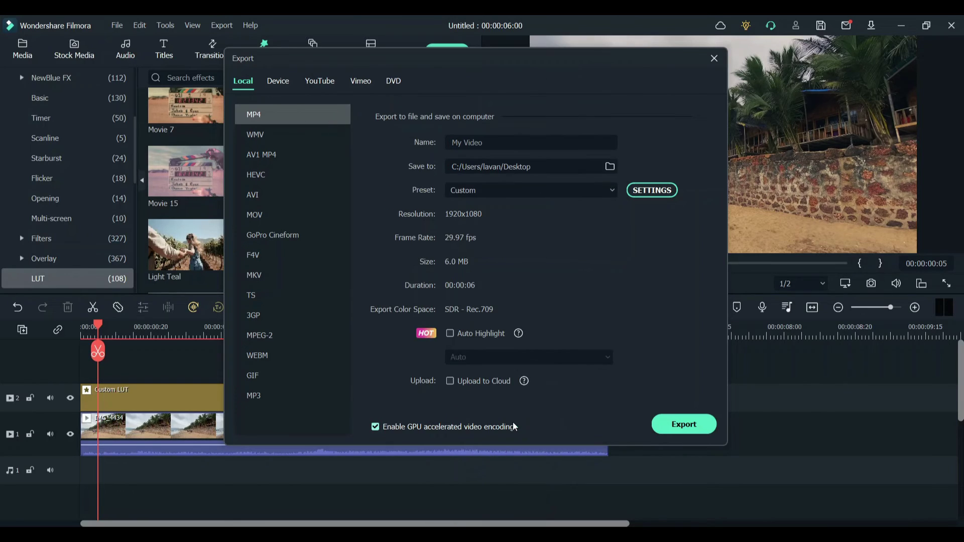
# - Start the MP4 export of the graded beach clip from the Export dialog
pyautogui.click(687, 431)
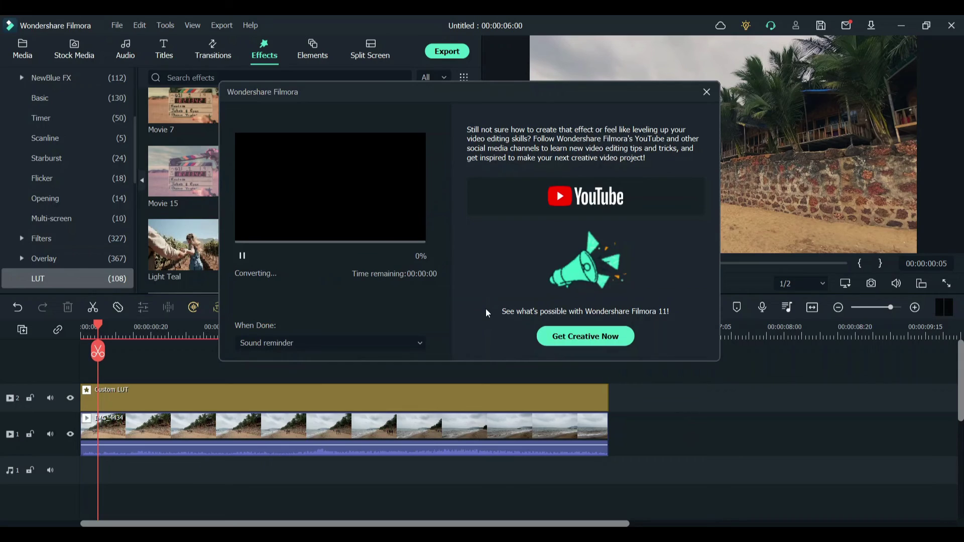